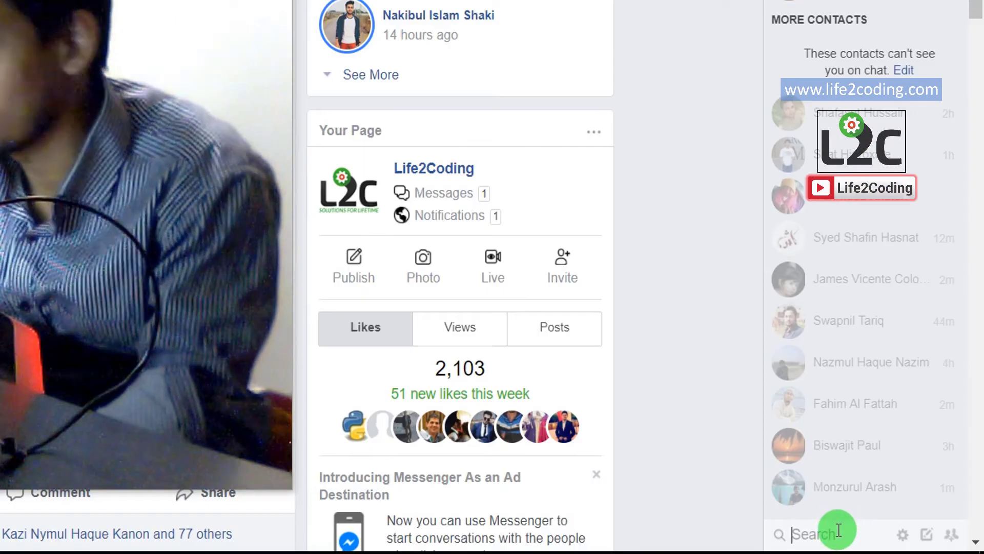
Search the chat contacts for 'life' and open the Life2Coding business chat
click(834, 530)
text(face)
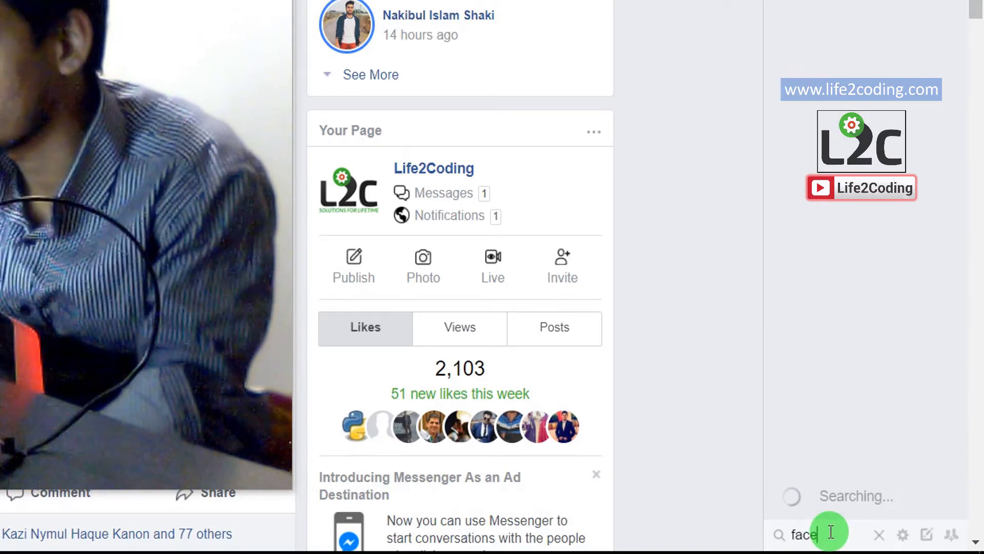
key(BackSpace)
key(BackSpace)
key(BackSpace)
text(life)
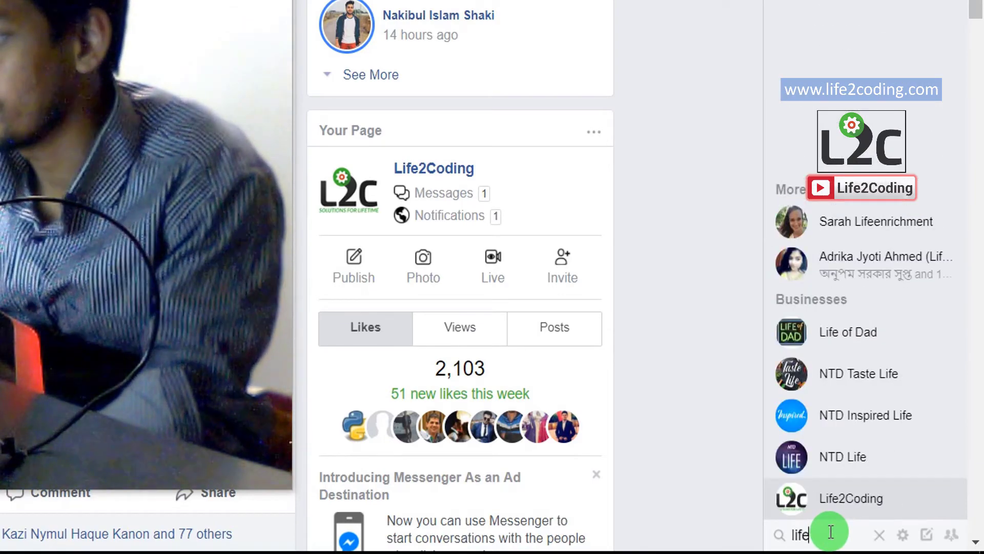
click(828, 500)
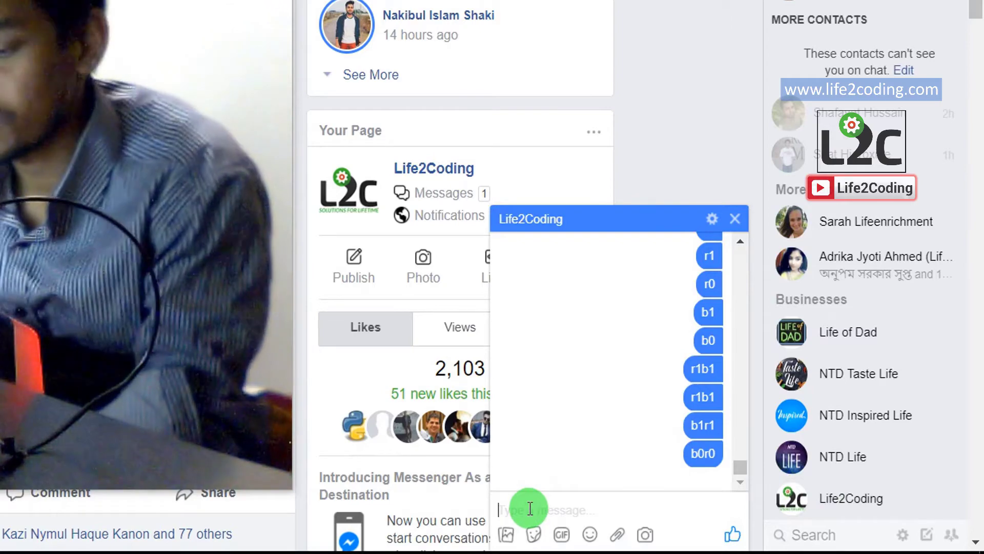
text(b)
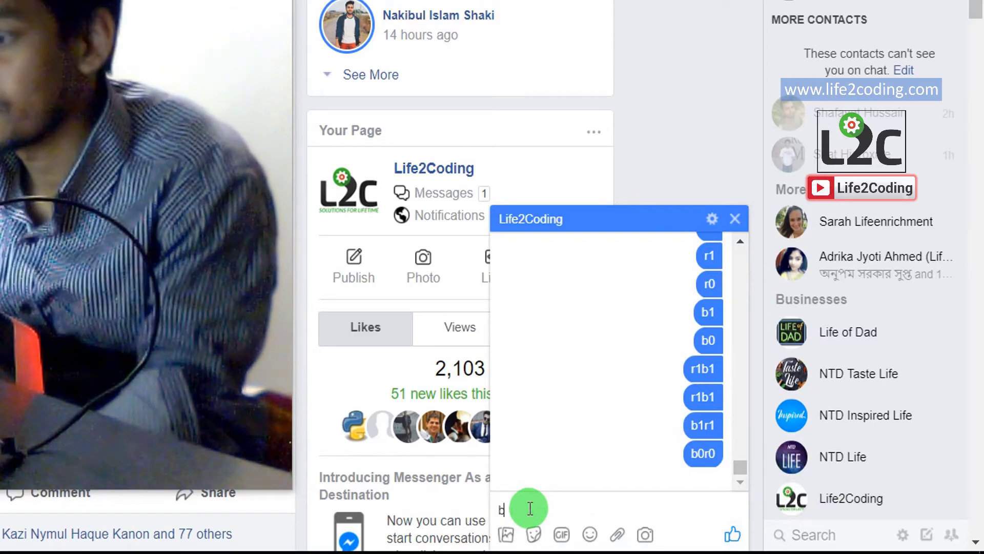
text(1)
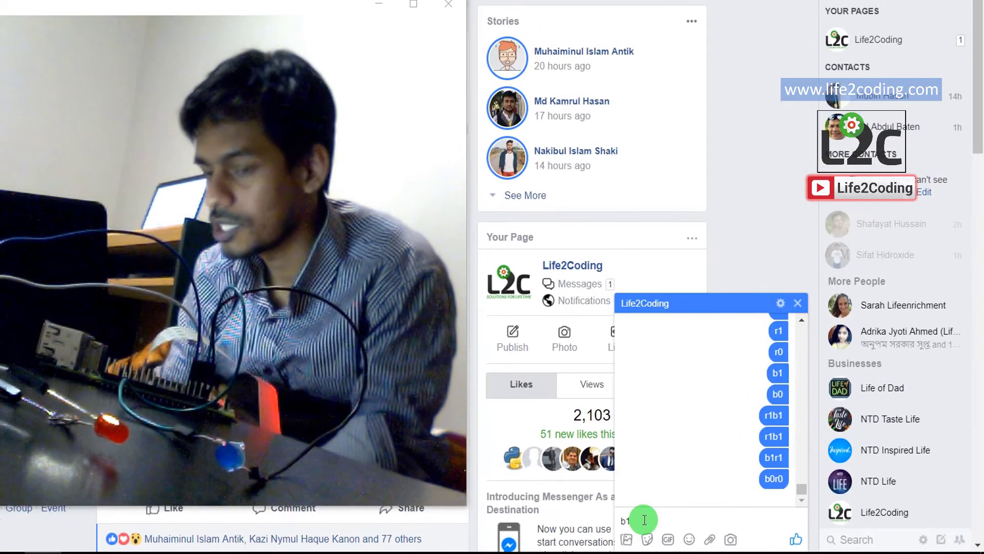
Send messages b1, b0, r1 and r0 to toggle the blue LED, then the red LED
key(Return)
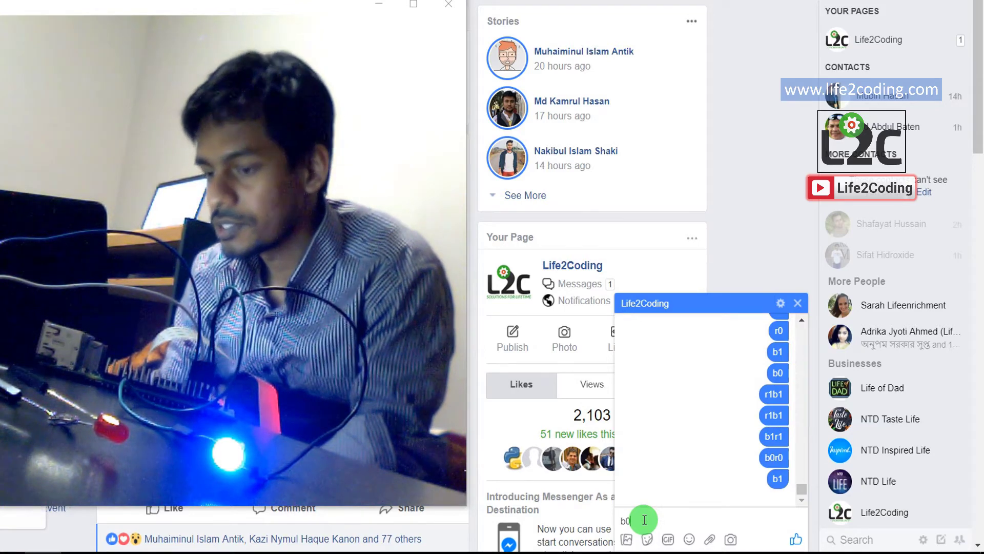
text(0)
key(Return)
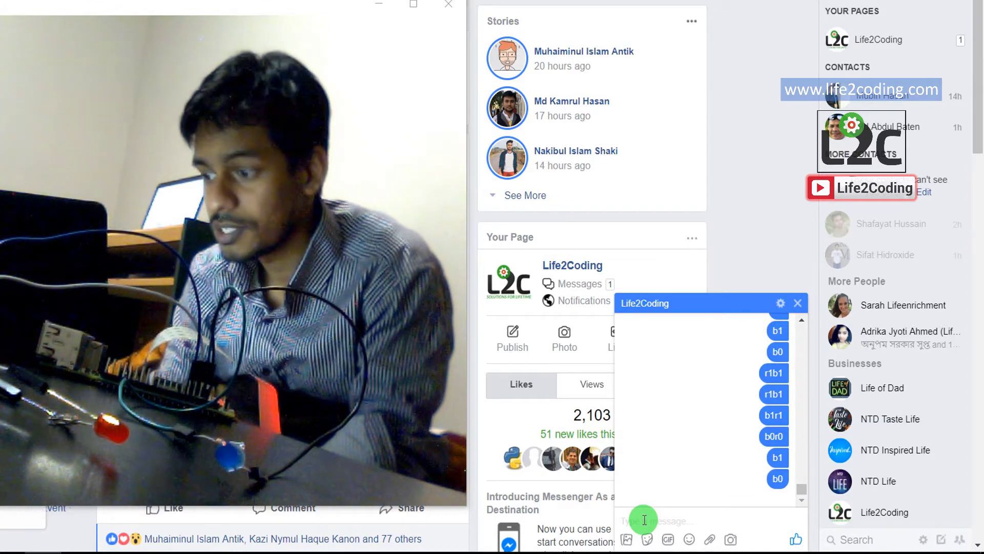
text(r0)
key(Return)
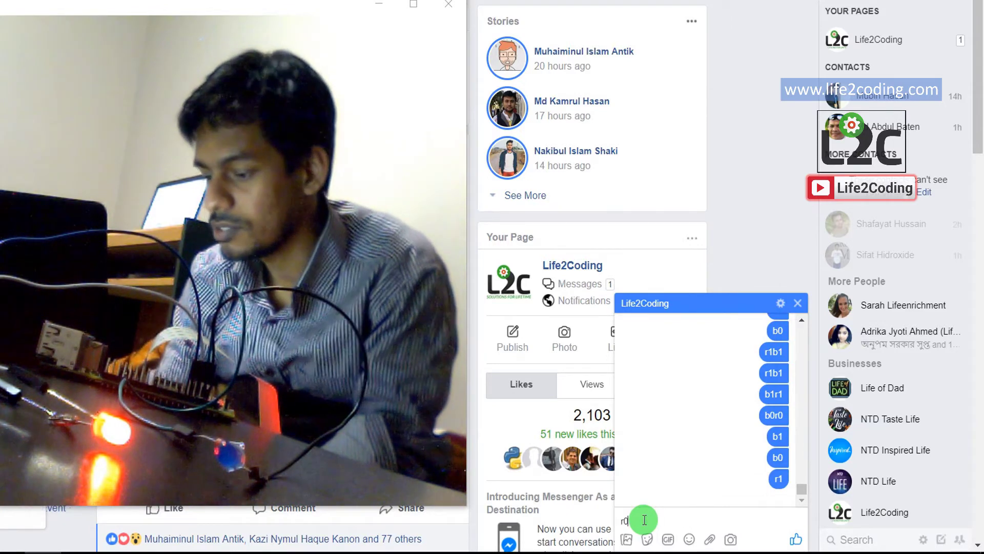
text(0)
key(Return)
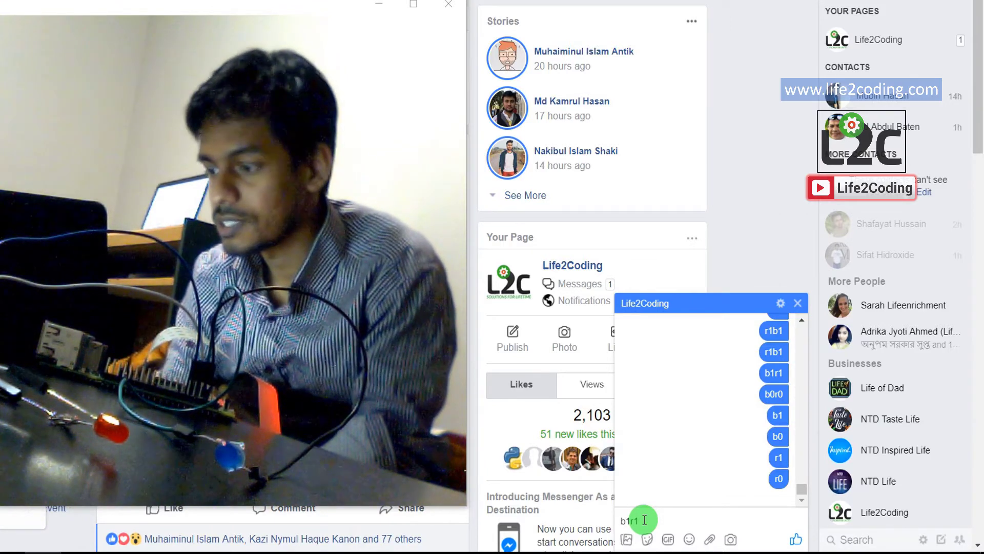
text(0r0)
Send b1r1, b0r0, r1, r0, b1 and b0 as separate messages, leaving both LEDs off
key(Return)
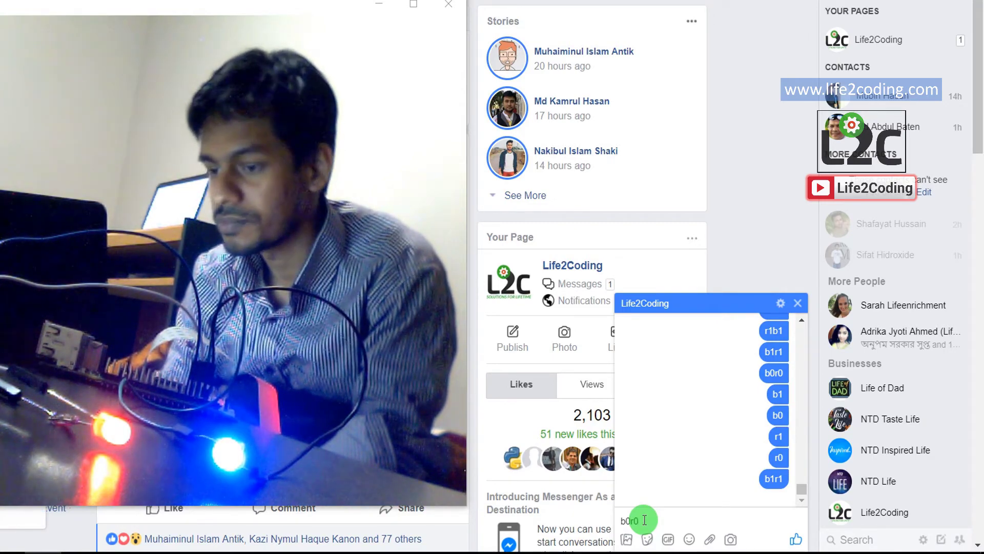
key(Return)
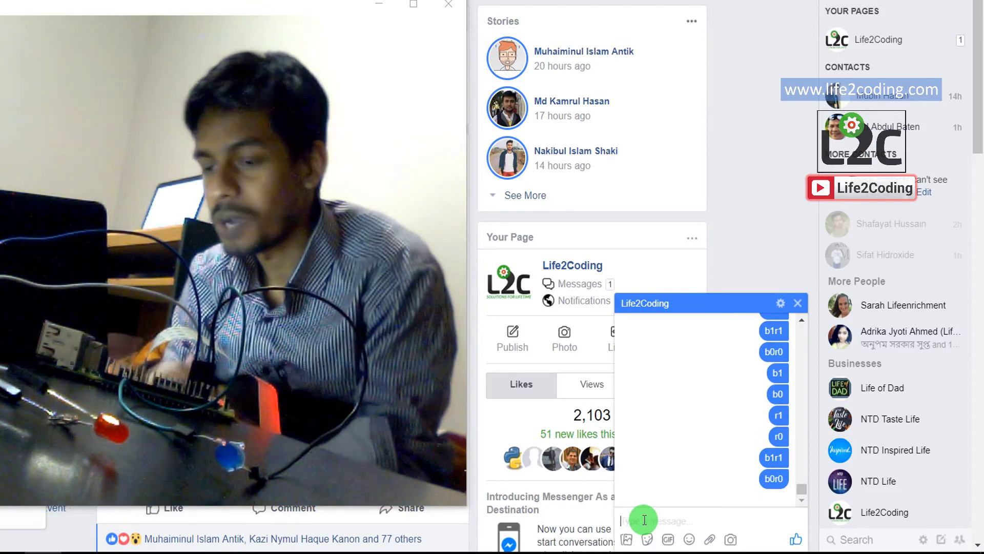
text(r0)
key(Return)
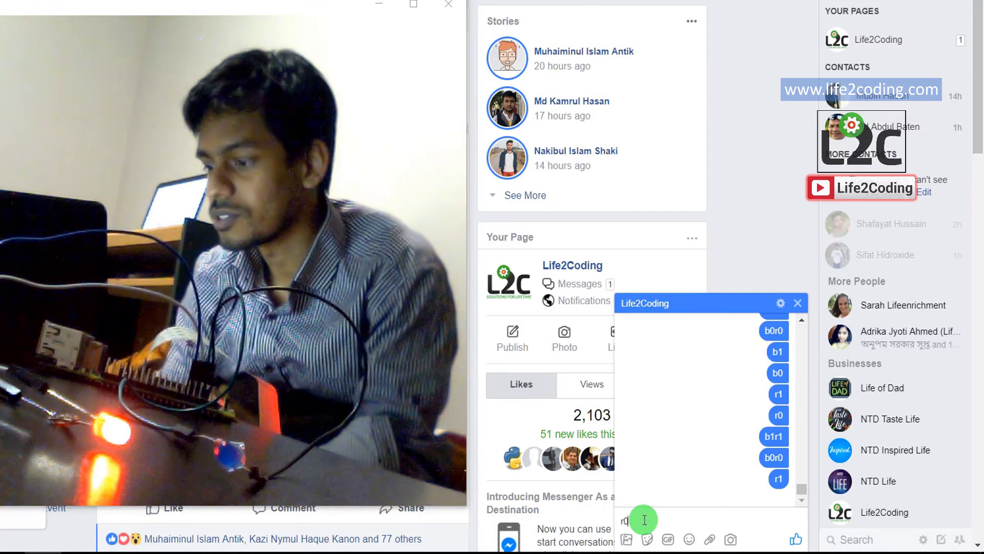
key(Return)
text(1)
key(Return)
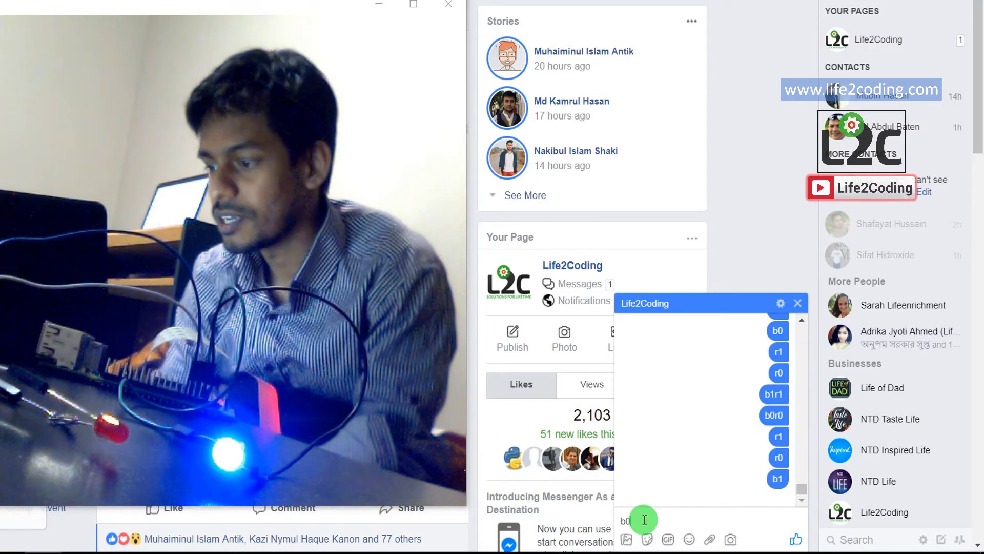
key(Return)
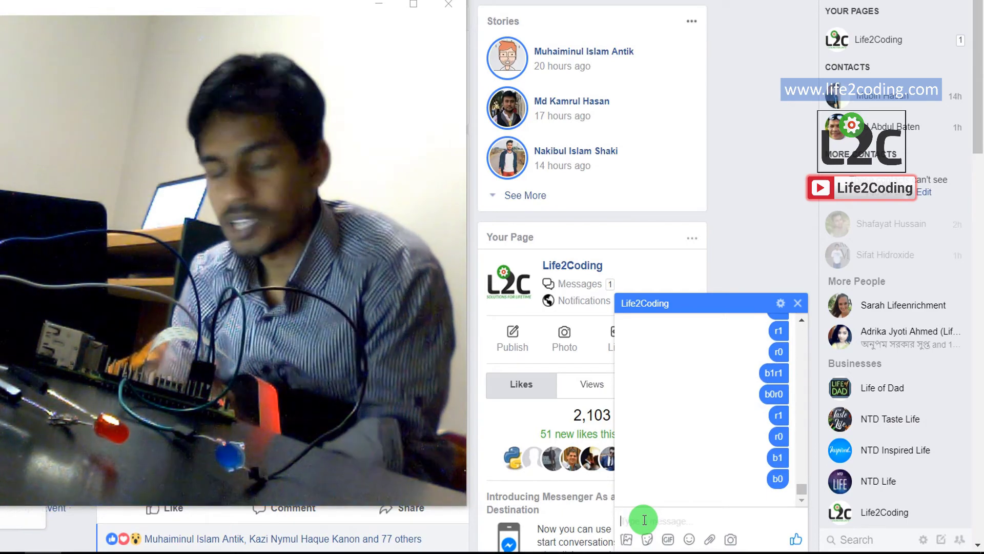